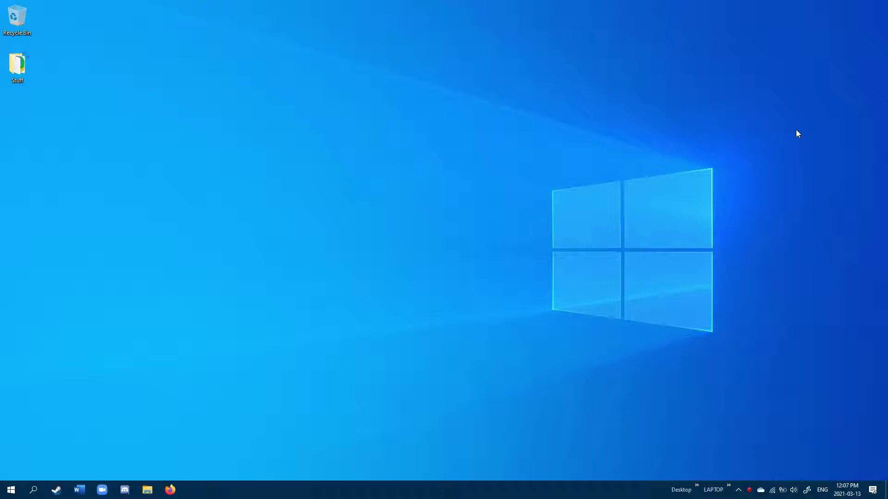
Open the Backup page of the Update & Security settings.
{"action": "right_click", "coordinate": [653, 185]}
{"action": "left_click", "coordinate": [701, 156]}
{"action": "right_click", "coordinate": [3, 491]}
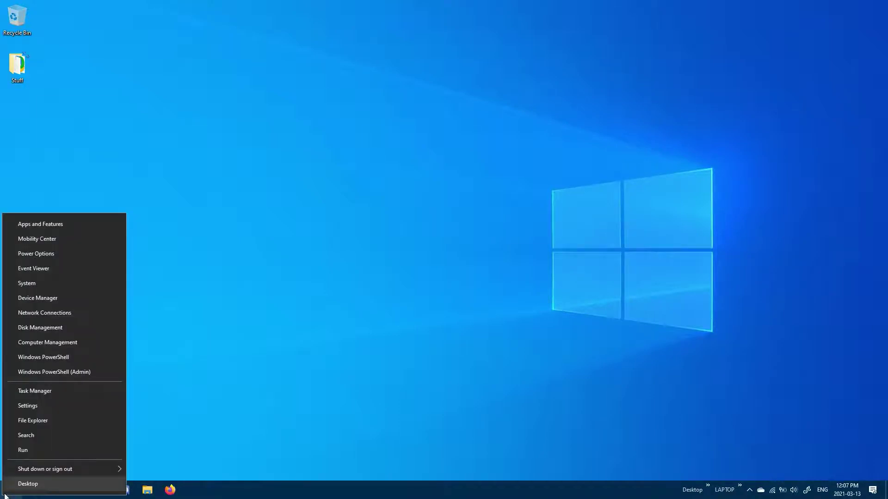
{"action": "left_click", "coordinate": [52, 406]}
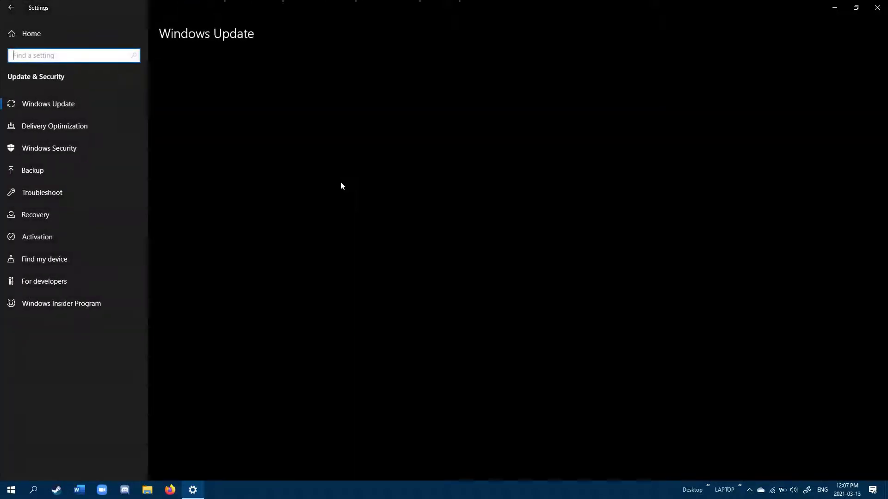
{"action": "left_click", "coordinate": [85, 172]}
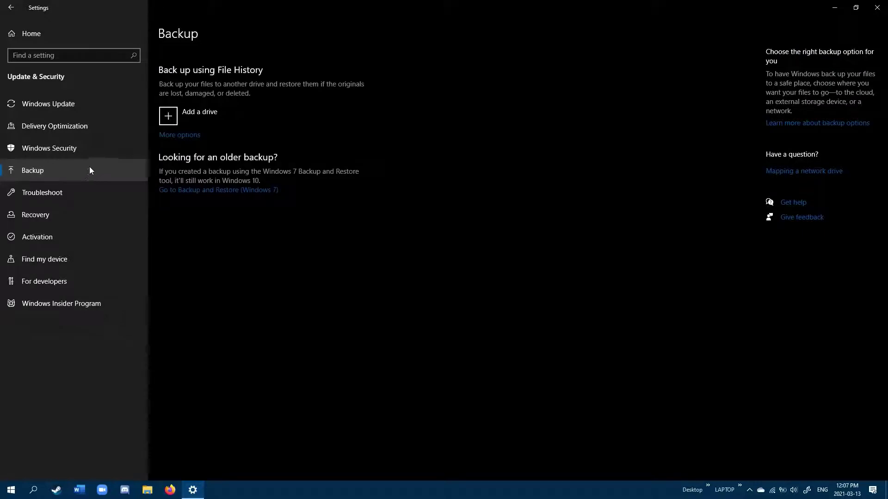
Add the TOSHIBA EXT (F:) drive as the File History backup drive and open its detailed backup options.
{"action": "left_click", "coordinate": [167, 118]}
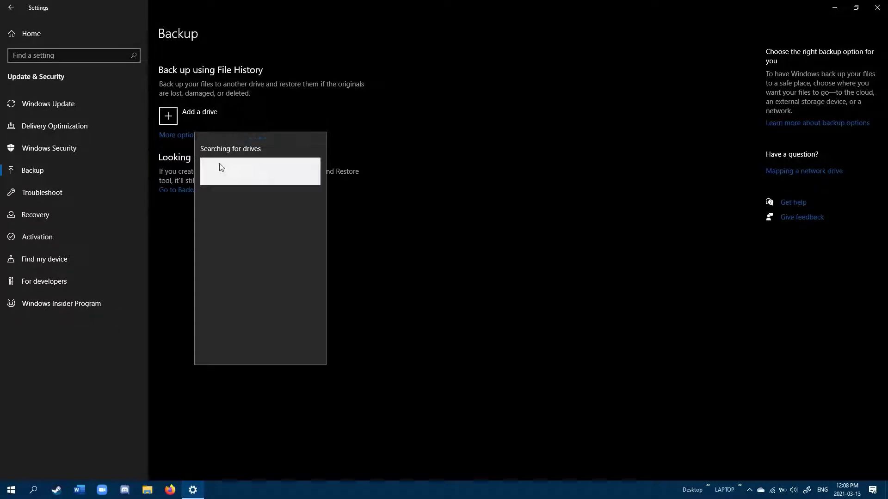
{"action": "left_click", "coordinate": [274, 174]}
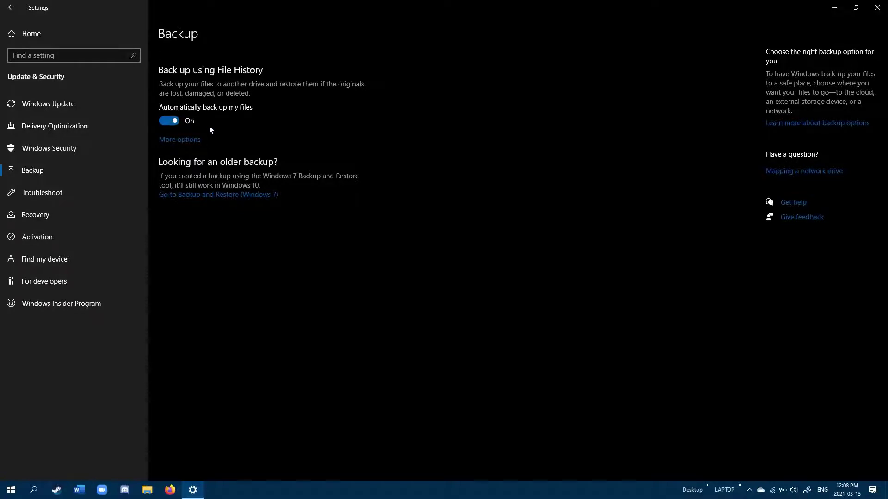
{"action": "left_click", "coordinate": [185, 141]}
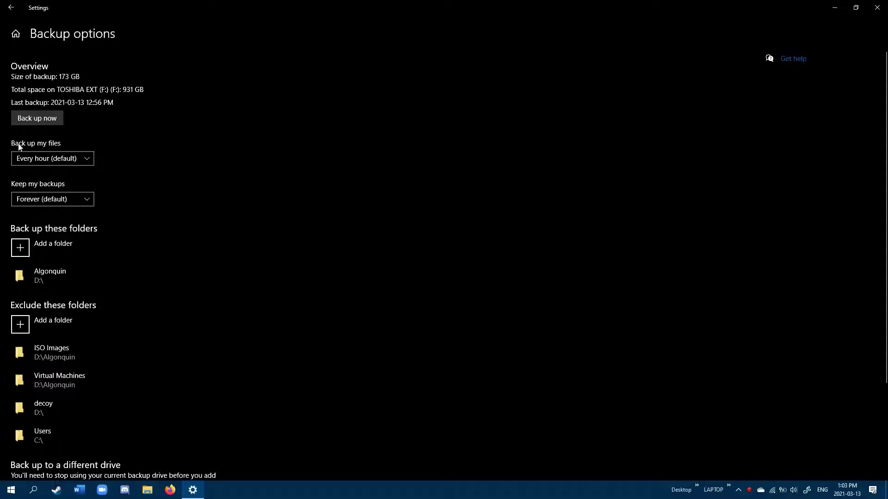
Review the available choices for how often files are backed up and how long backups are kept.
{"action": "left_click", "coordinate": [66, 162]}
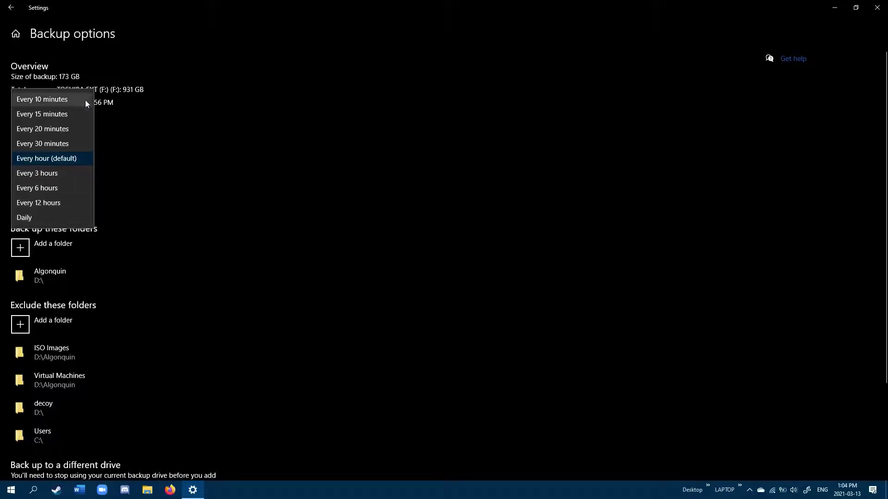
{"action": "left_click", "coordinate": [128, 147]}
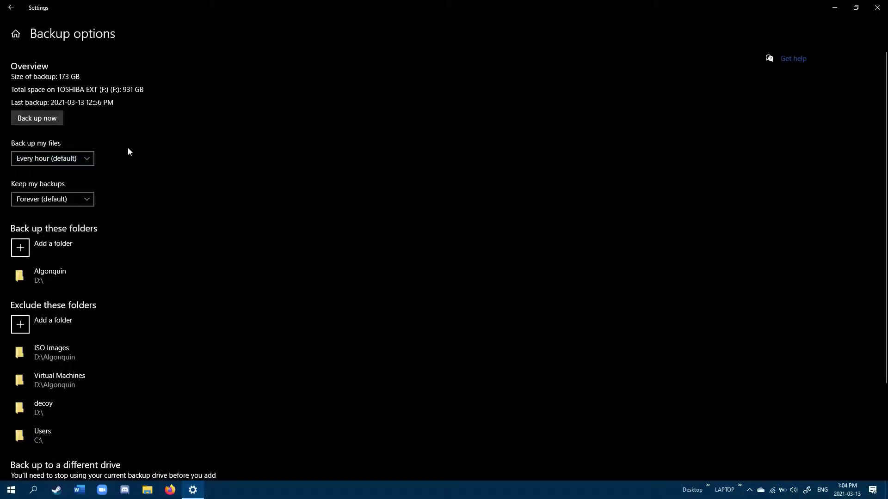
{"action": "left_click", "coordinate": [33, 200]}
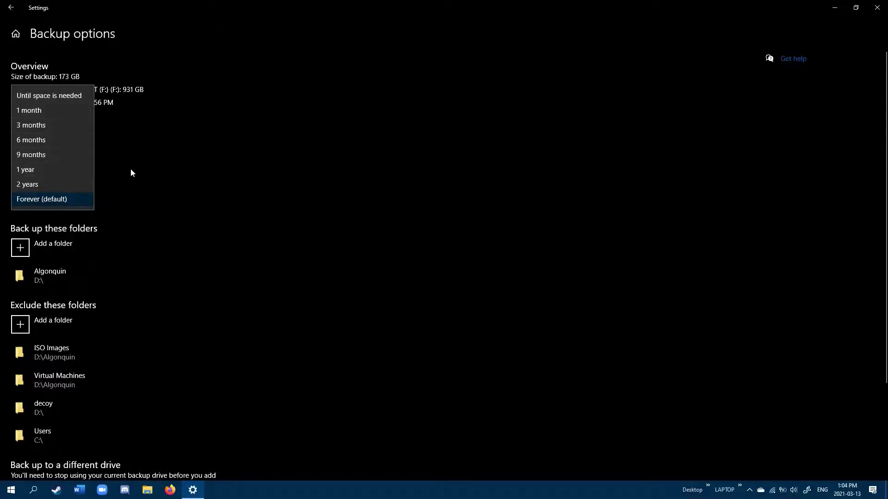
{"action": "left_click", "coordinate": [133, 181]}
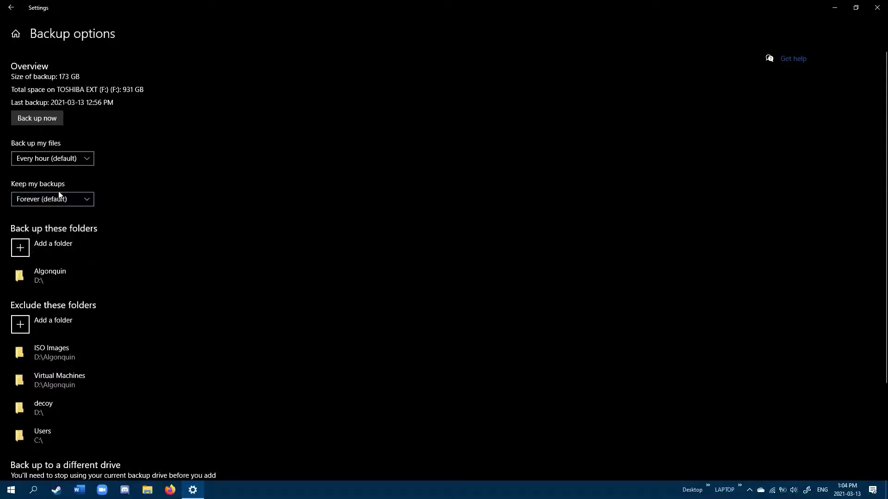
Set how long backups are kept to Forever (default).
{"action": "scroll", "coordinate": [59, 194], "scroll_direction": "down", "scroll_amount": 3}
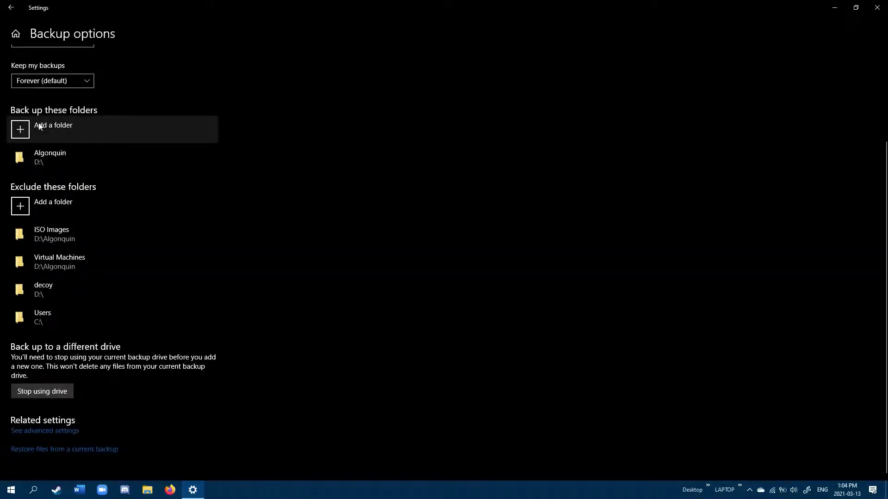
{"action": "scroll", "coordinate": [108, 317], "scroll_direction": "up", "scroll_amount": 3}
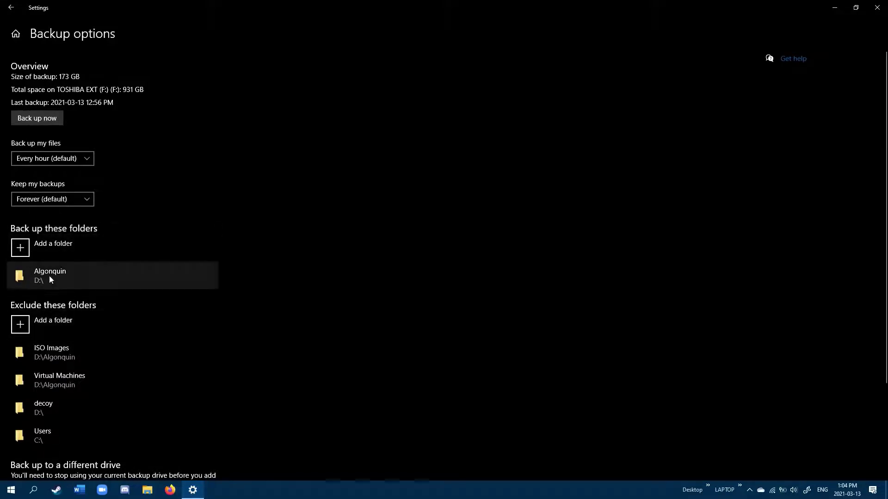
{"action": "scroll", "coordinate": [87, 210], "scroll_direction": "down", "scroll_amount": 1}
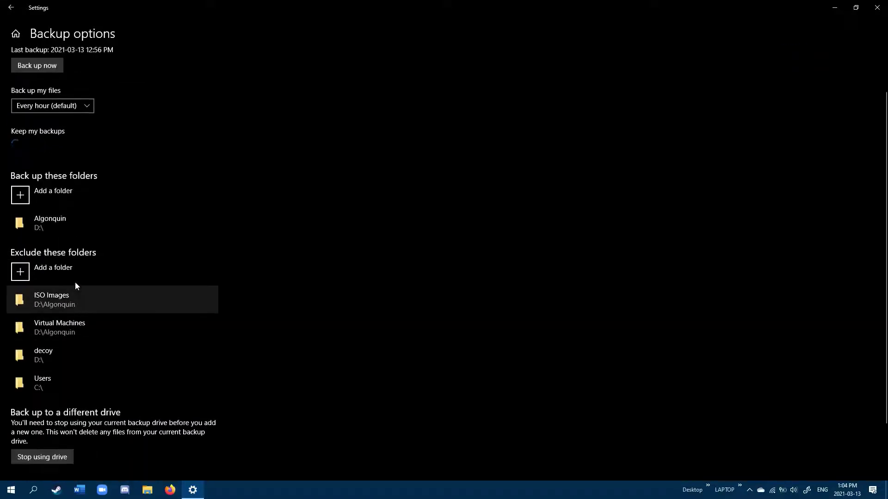
{"action": "scroll", "coordinate": [71, 260], "scroll_direction": "up", "scroll_amount": 1}
{"action": "left_click", "coordinate": [56, 205]}
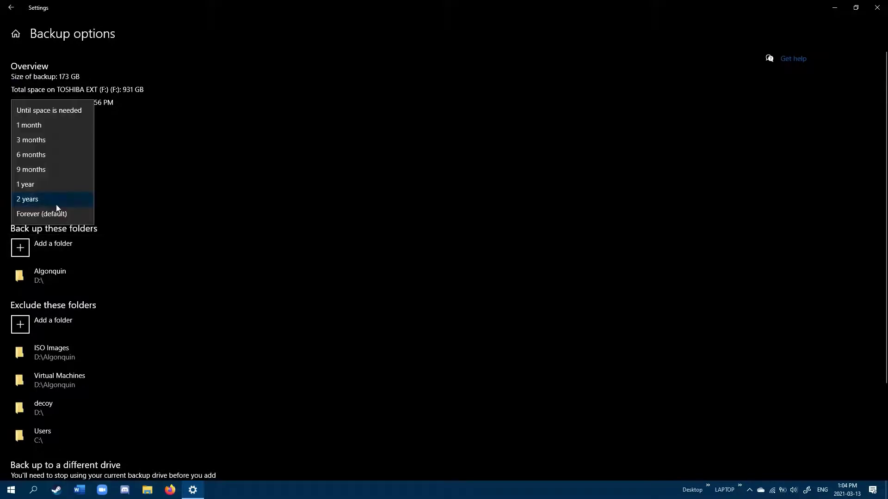
{"action": "left_click", "coordinate": [57, 204]}
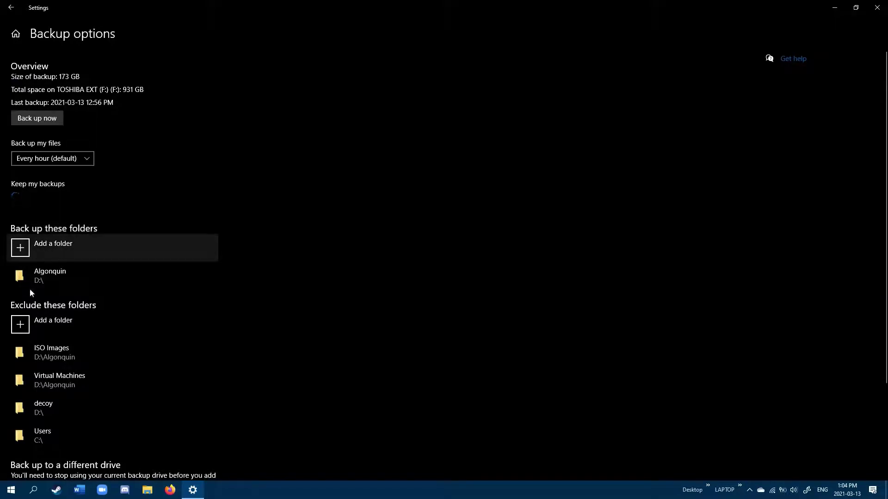
Select the Algonquin folder on Hard Drive (D:) as a folder to back up, and cancel the selection.
{"action": "left_click", "coordinate": [20, 249]}
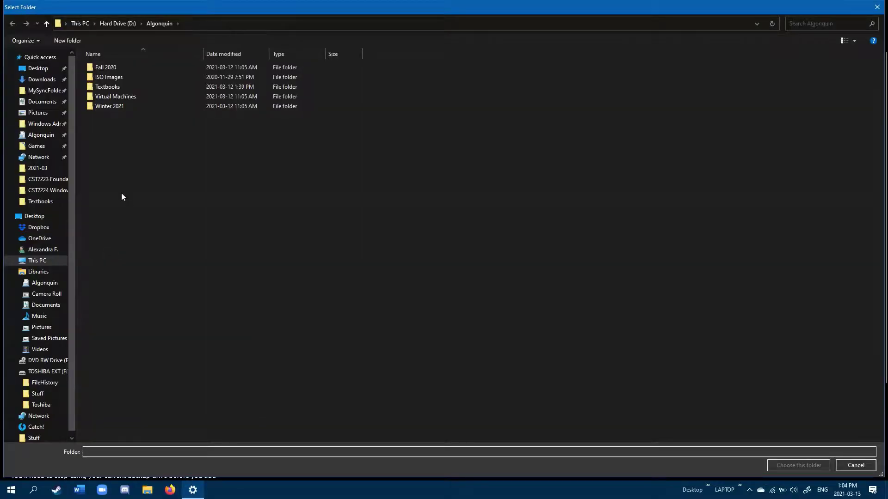
{"action": "left_click", "coordinate": [37, 260]}
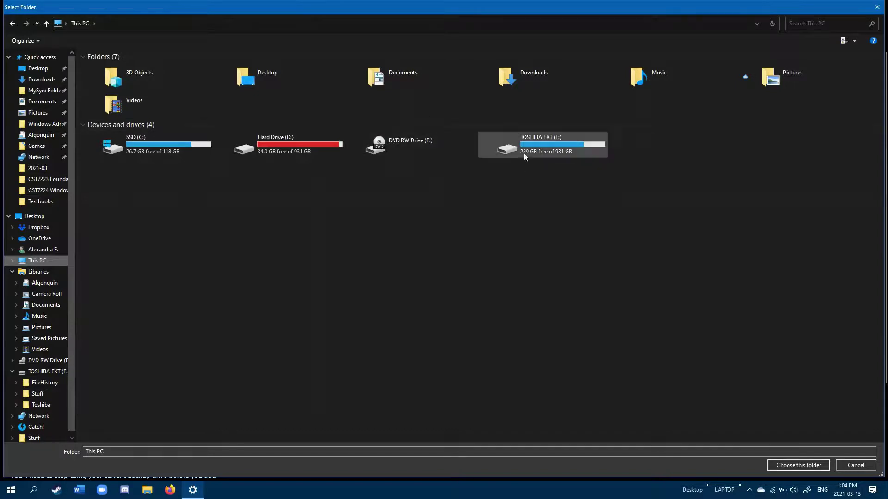
{"action": "left_click", "coordinate": [265, 159]}
{"action": "double_click", "coordinate": [263, 157]}
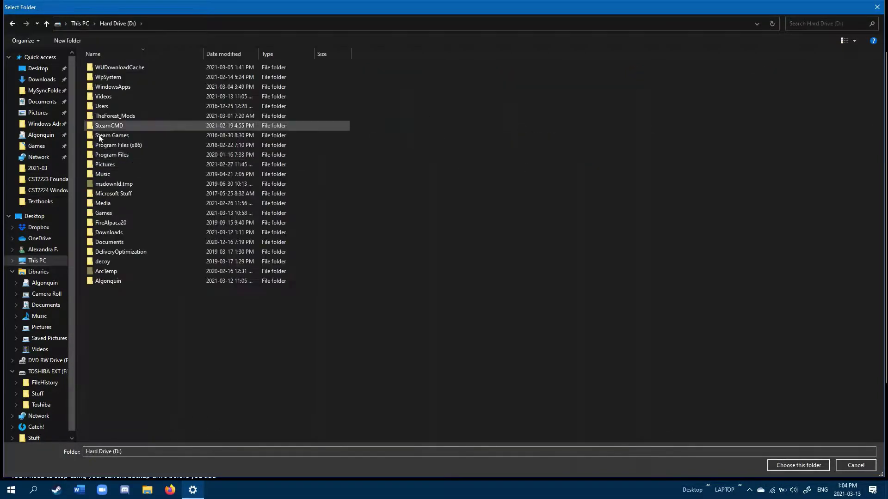
{"action": "left_click", "coordinate": [104, 282]}
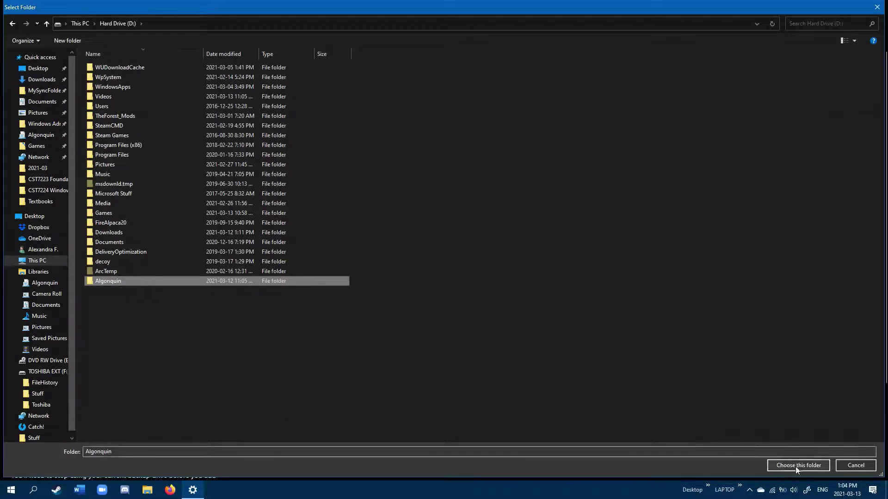
{"action": "left_click", "coordinate": [850, 465]}
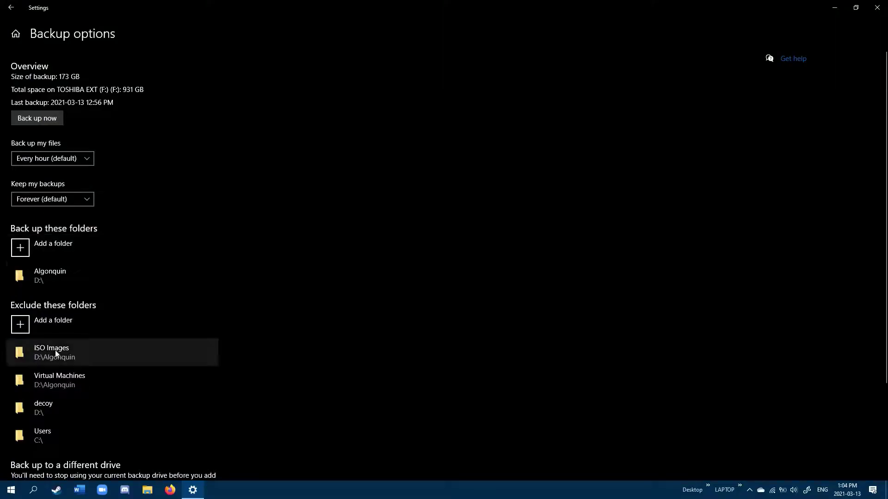
Review the backed-up and excluded folders, and expand the Algonquin entry to show its removal option.
{"action": "scroll", "coordinate": [60, 338], "scroll_direction": "down", "scroll_amount": 3}
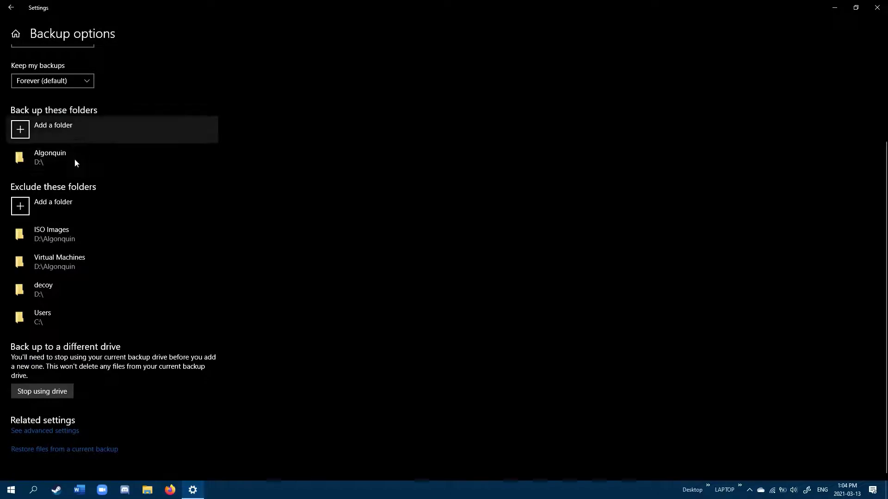
{"action": "scroll", "coordinate": [117, 214], "scroll_direction": "up", "scroll_amount": 3}
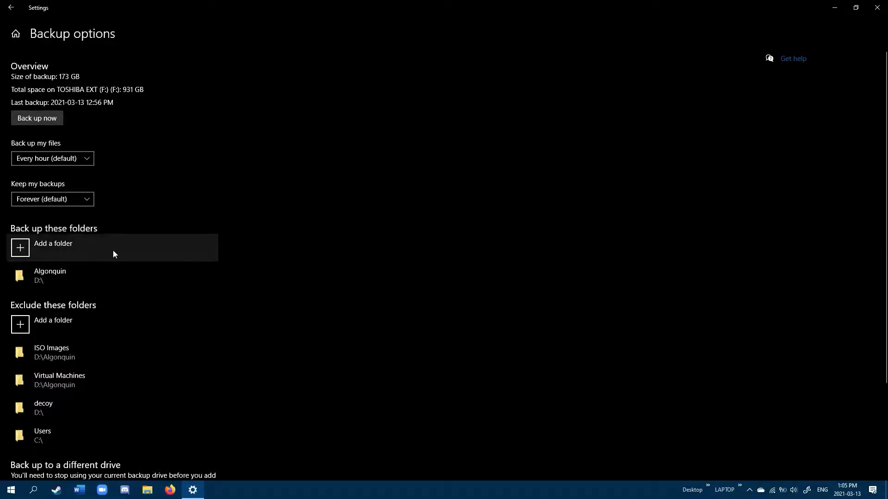
{"action": "scroll", "coordinate": [74, 300], "scroll_direction": "down", "scroll_amount": 3}
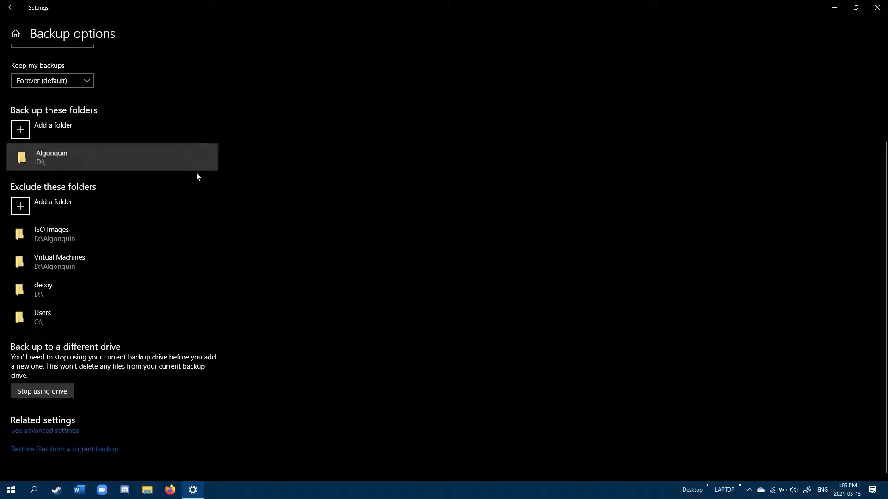
{"action": "left_click", "coordinate": [137, 163]}
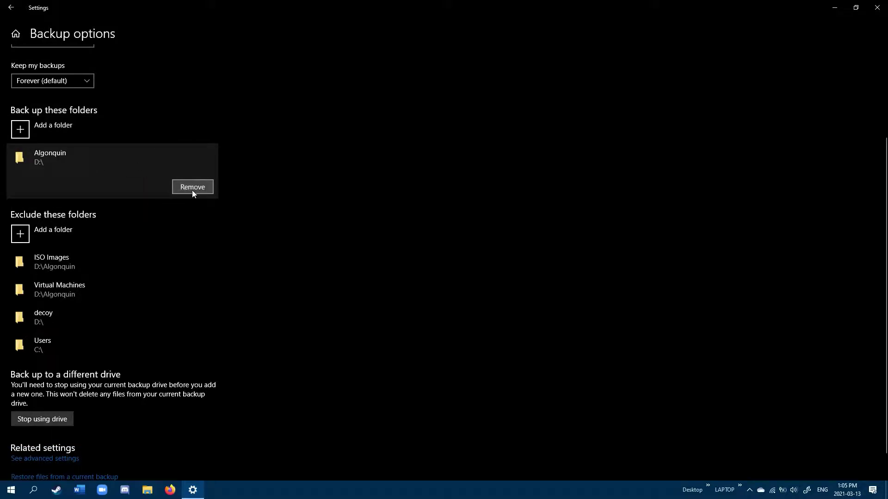
Examine the backup options from the overview and schedule to the excluded folders, different-drive section and related settings.
{"action": "scroll", "coordinate": [217, 208], "scroll_direction": "up", "scroll_amount": 3}
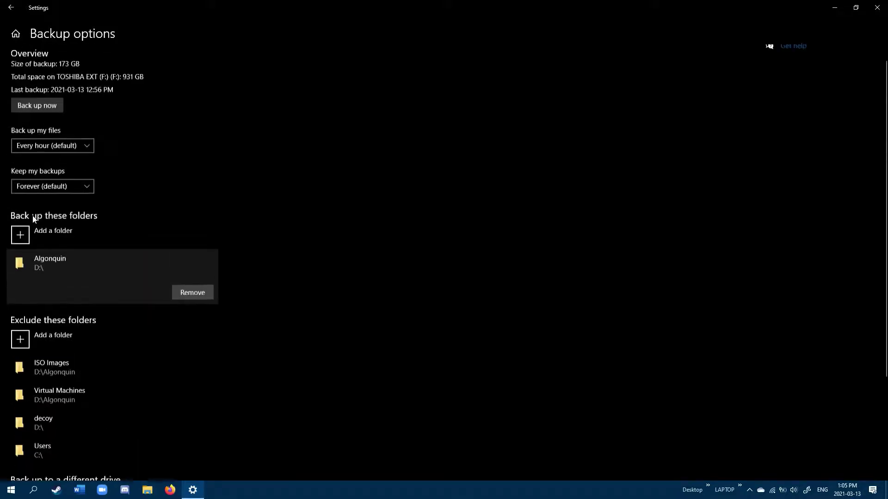
{"action": "scroll", "coordinate": [70, 127], "scroll_direction": "down", "scroll_amount": 3}
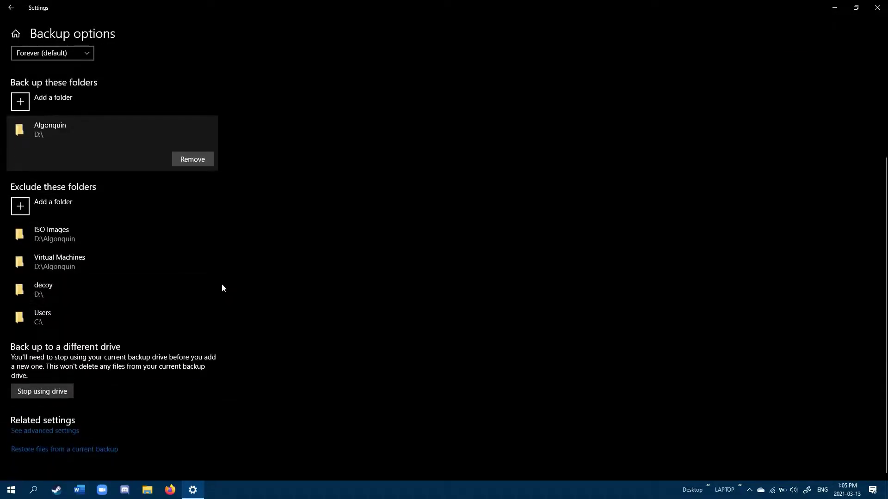
{"action": "scroll", "coordinate": [140, 121], "scroll_direction": "up", "scroll_amount": 3}
{"action": "scroll", "coordinate": [124, 320], "scroll_direction": "down", "scroll_amount": 3}
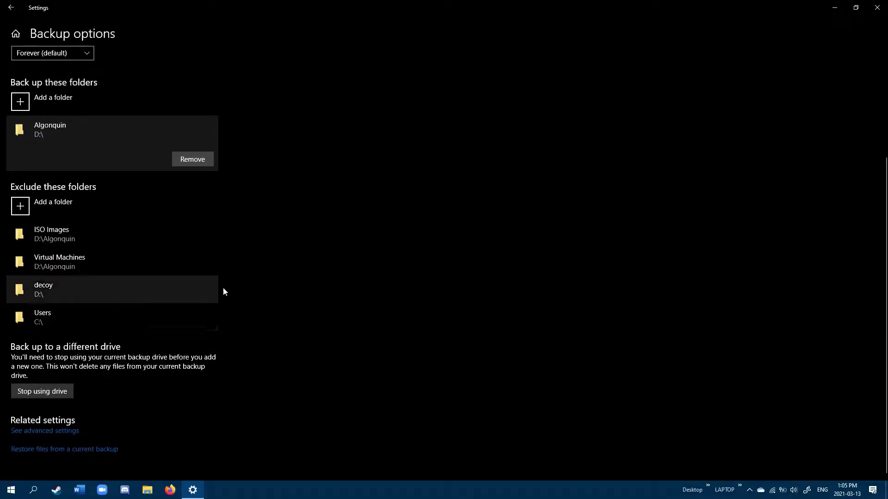
{"action": "scroll", "coordinate": [223, 290], "scroll_direction": "up", "scroll_amount": 3}
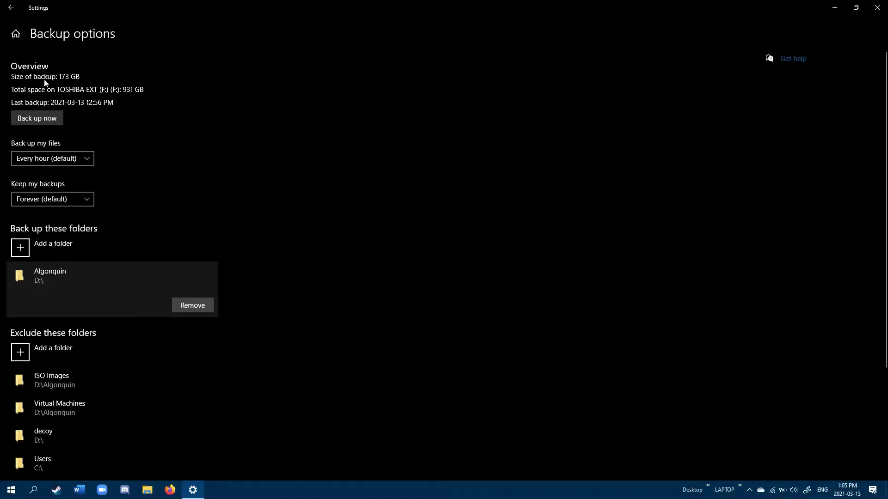
{"action": "scroll", "coordinate": [93, 258], "scroll_direction": "down", "scroll_amount": 3}
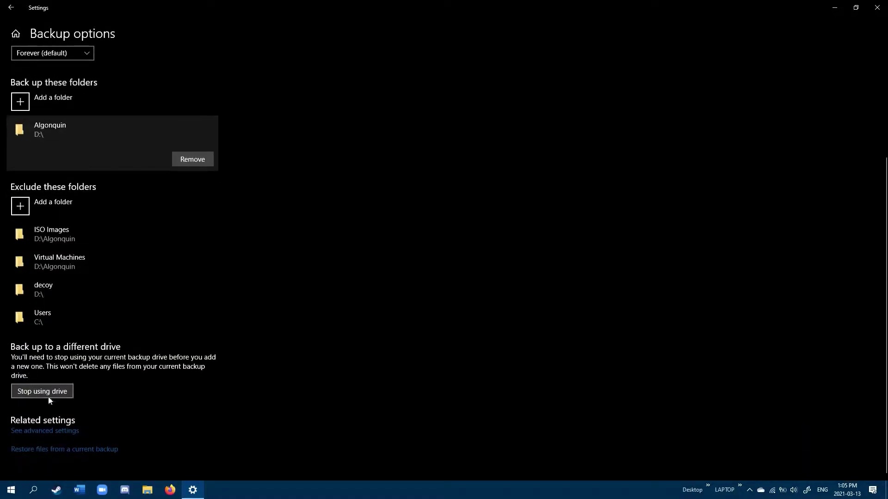
{"action": "scroll", "coordinate": [97, 222], "scroll_direction": "up", "scroll_amount": 3}
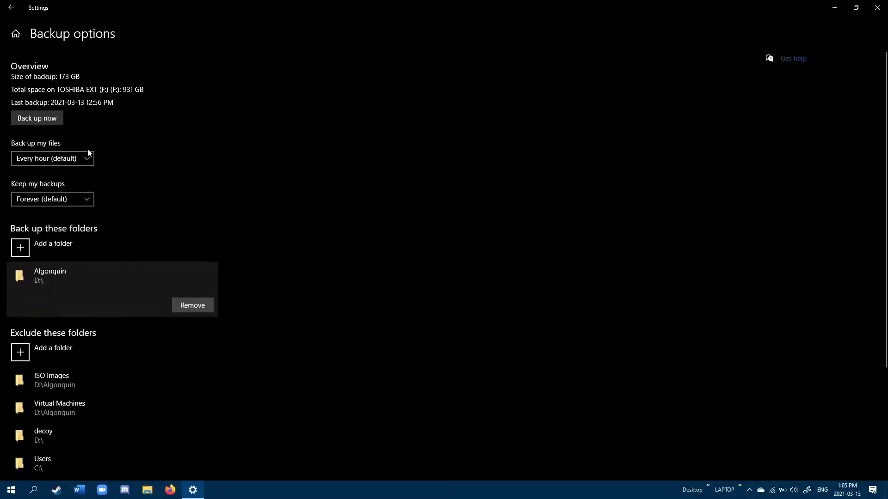
{"action": "scroll", "coordinate": [104, 289], "scroll_direction": "down", "scroll_amount": 3}
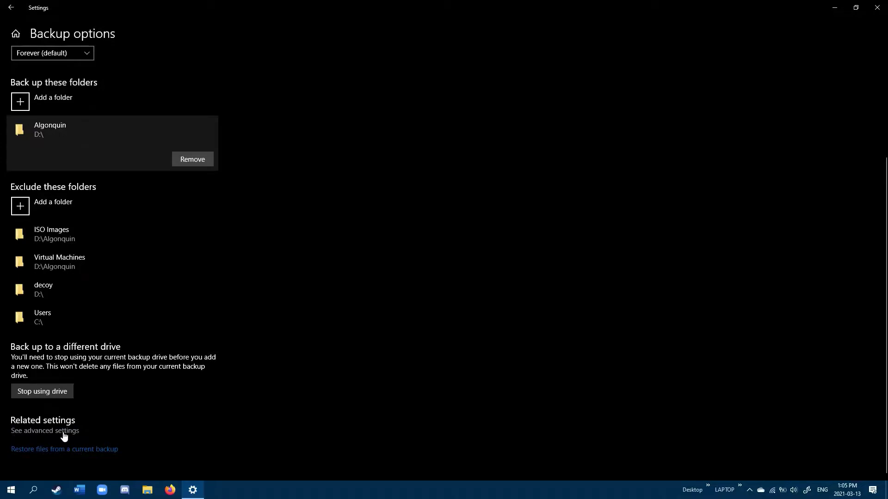
{"action": "scroll", "coordinate": [163, 289], "scroll_direction": "up", "scroll_amount": 3}
{"action": "scroll", "coordinate": [79, 417], "scroll_direction": "down", "scroll_amount": 3}
{"action": "scroll", "coordinate": [165, 365], "scroll_direction": "up", "scroll_amount": 3}
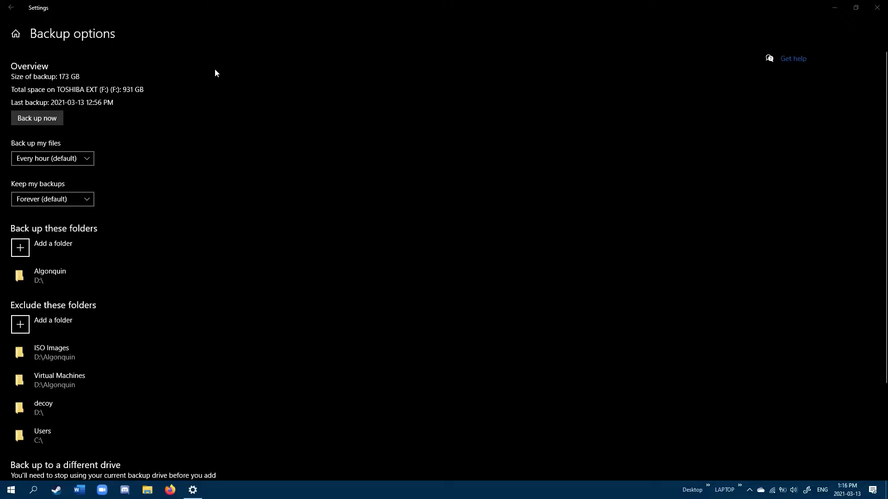
Open the File History window for restoring files from a current backup and reposition it slightly.
{"action": "scroll", "coordinate": [217, 73], "scroll_direction": "down", "scroll_amount": 3}
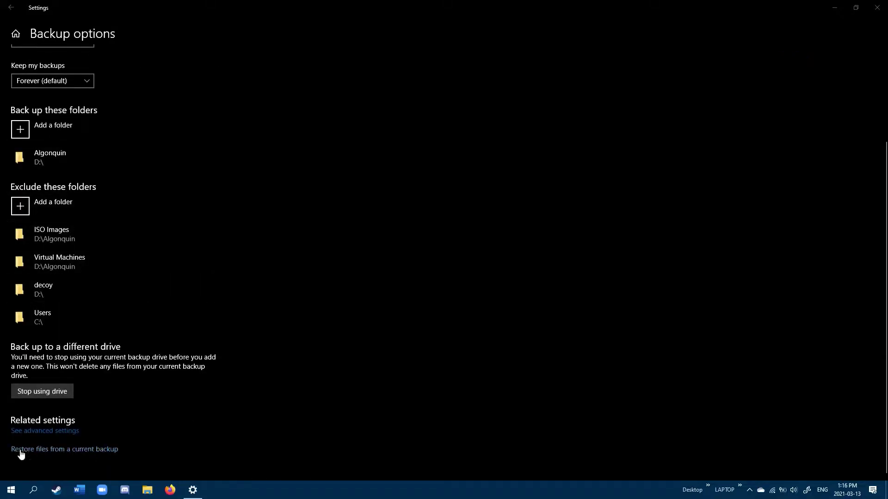
{"action": "left_click", "coordinate": [60, 452]}
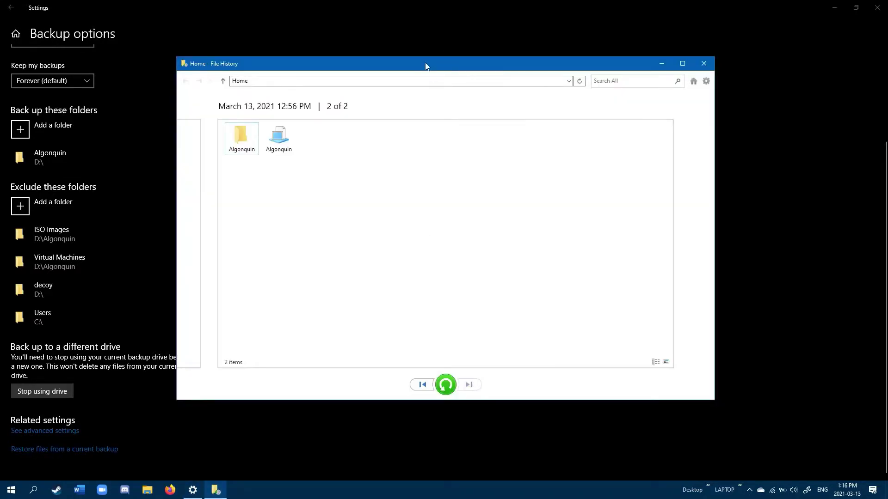
{"action": "left_click_drag", "start_coordinate": [439, 65], "coordinate": [428, 66]}
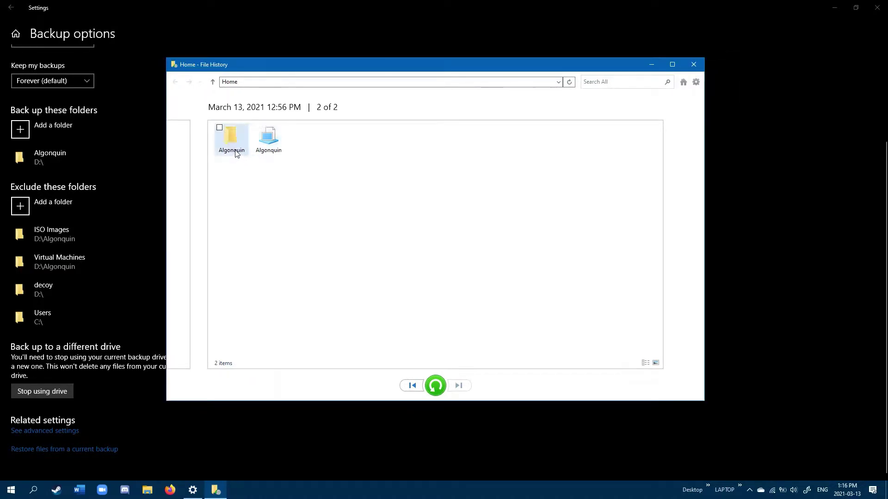
Try selecting the Algonquin folder and the Algonquin library in the March 13, 2021 12:56 PM backup, and clear the selection.
{"action": "left_click", "coordinate": [220, 128]}
{"action": "left_click", "coordinate": [258, 129]}
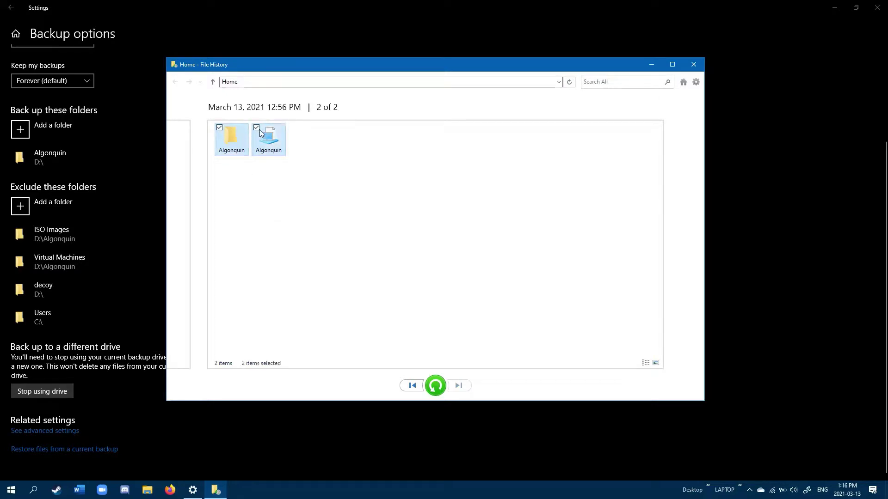
{"action": "left_click", "coordinate": [257, 128]}
{"action": "left_click", "coordinate": [220, 128]}
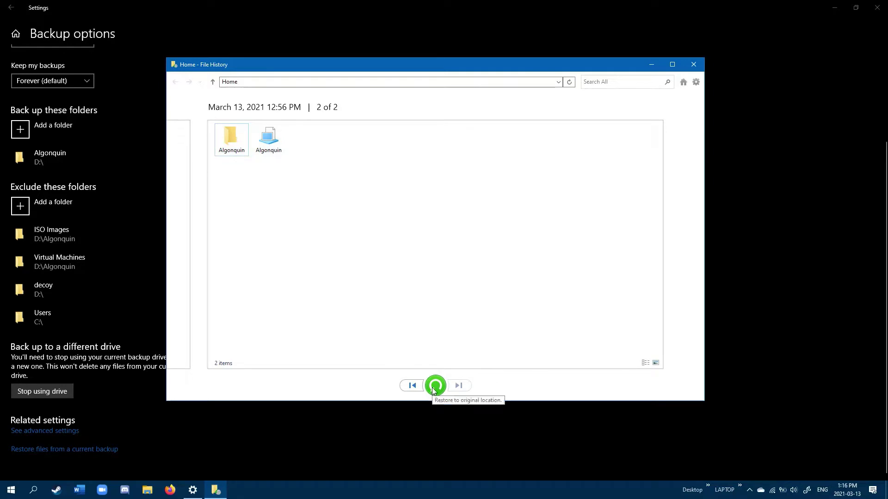
{"action": "left_click", "coordinate": [220, 129]}
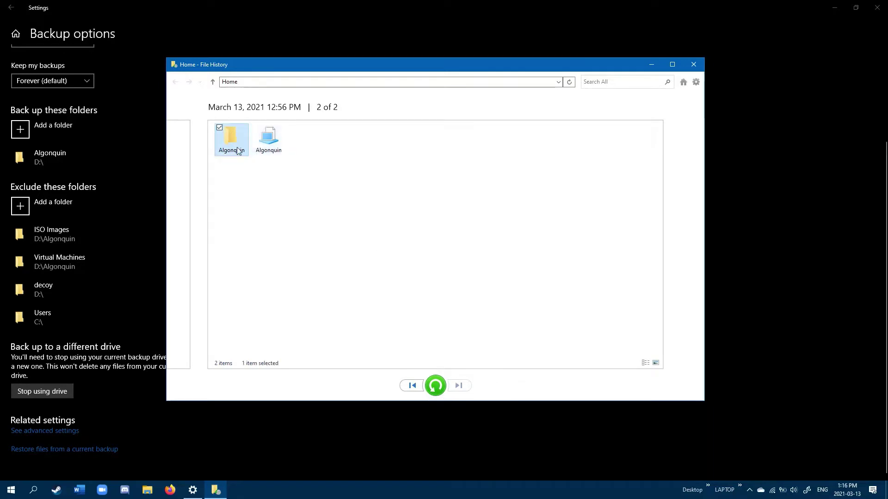
{"action": "left_click", "coordinate": [242, 162]}
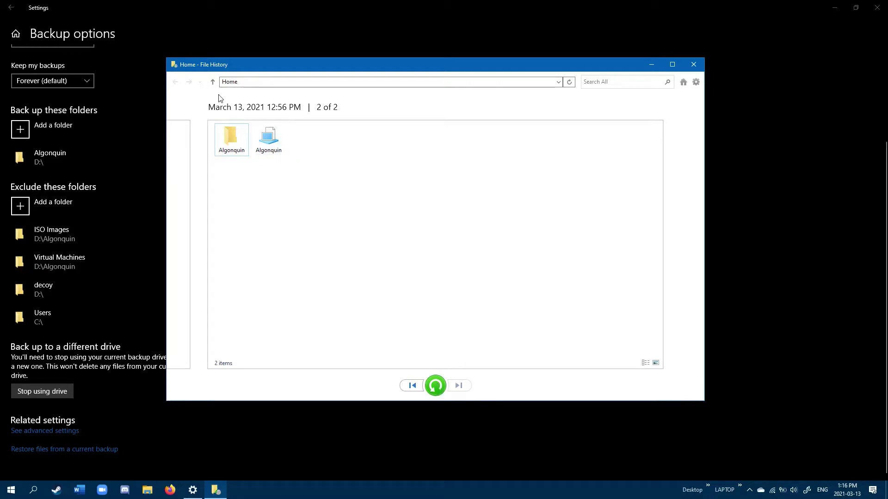
Compare the contents of the March 13, 2021 12:12 PM and 12:56 PM backup versions, ending on the 12:56 PM version.
{"action": "left_click", "coordinate": [412, 386]}
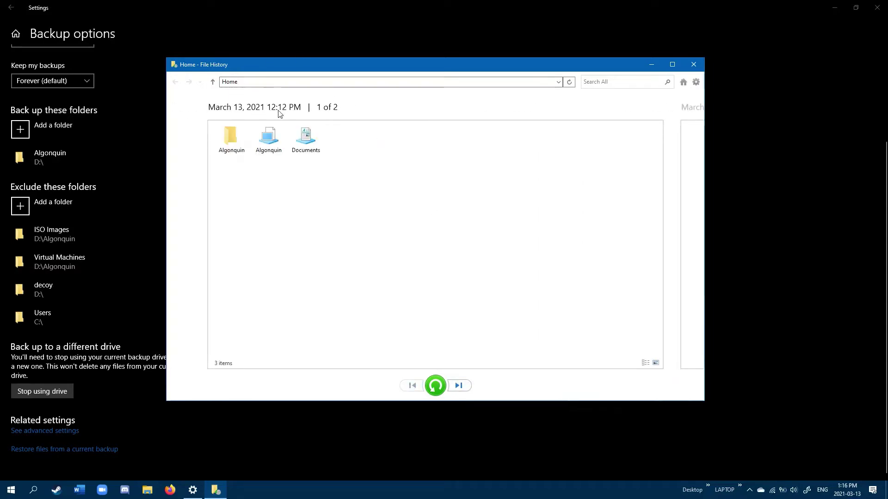
{"action": "left_click", "coordinate": [458, 386]}
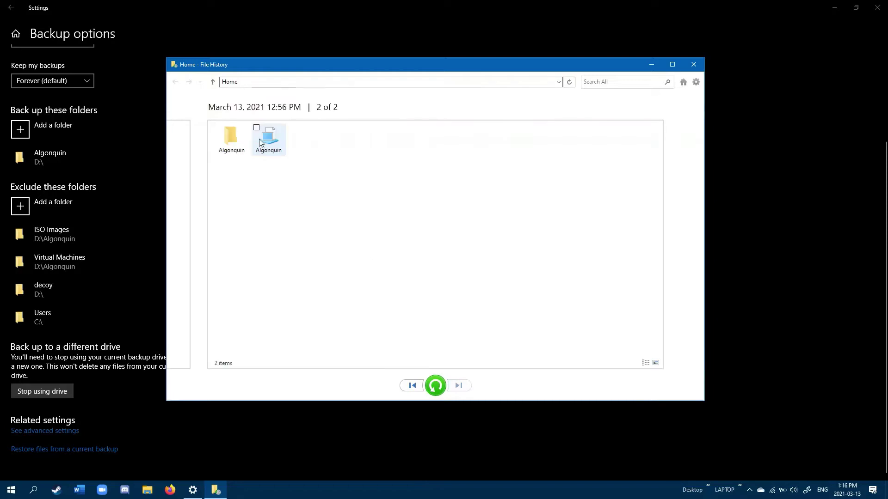
{"action": "left_click", "coordinate": [407, 388]}
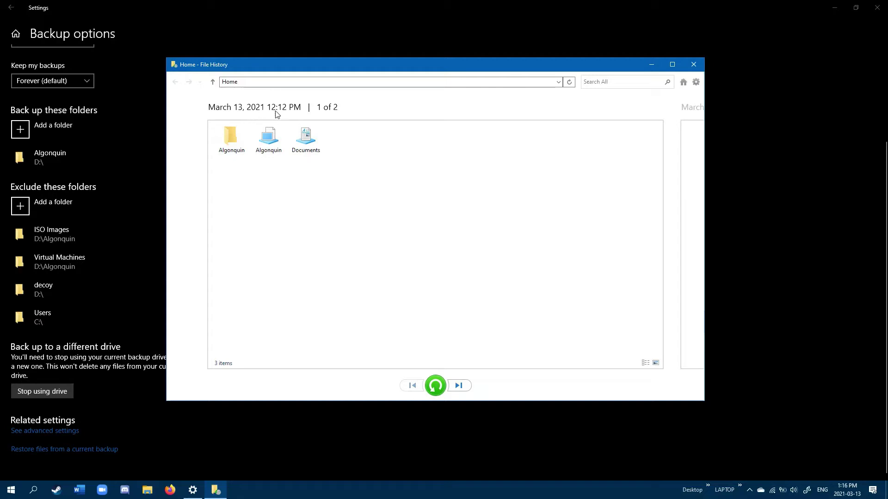
{"action": "left_click", "coordinate": [459, 387]}
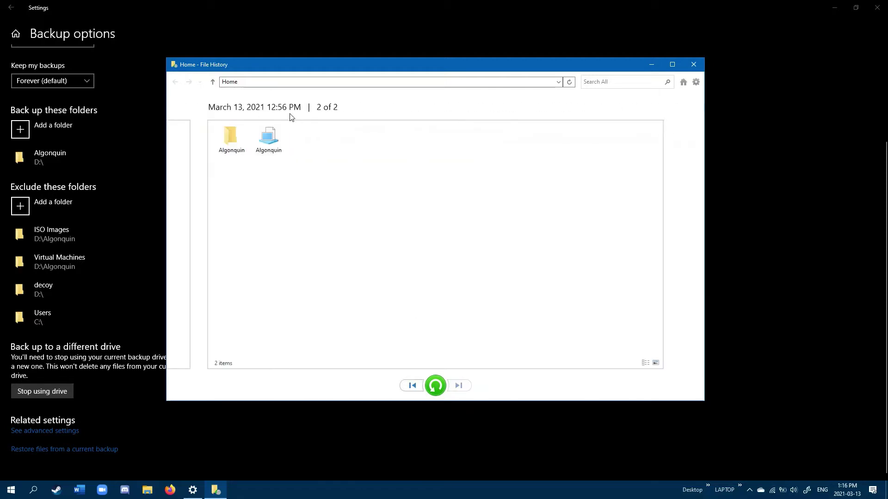
{"action": "left_click", "coordinate": [421, 388]}
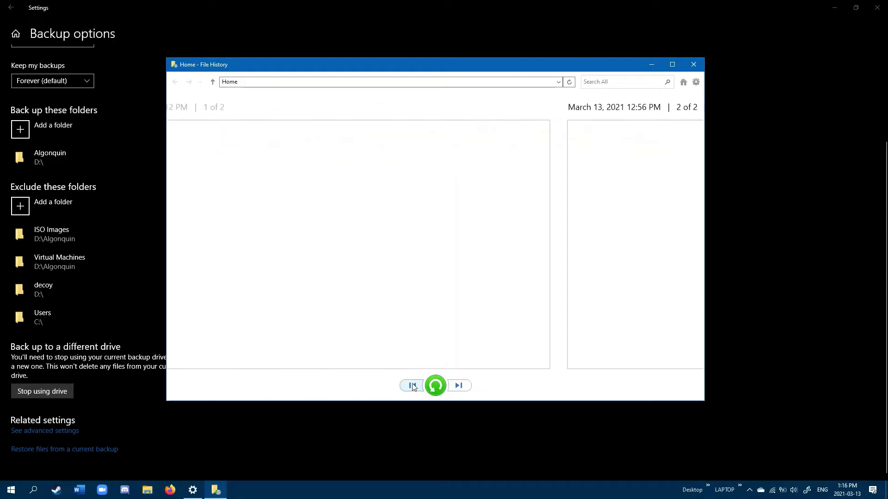
{"action": "left_click", "coordinate": [460, 386]}
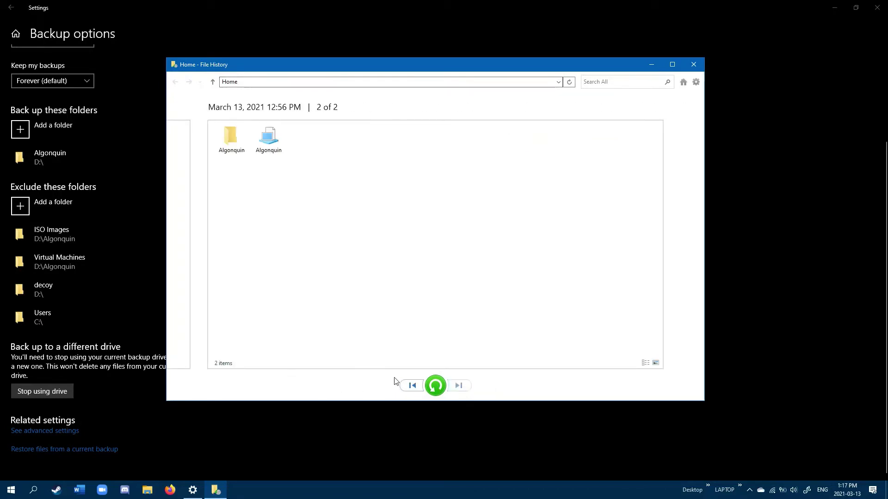
{"action": "left_click", "coordinate": [411, 385]}
{"action": "left_click", "coordinate": [455, 391]}
Select both the Algonquin folder and the Algonquin library in the 12:56 PM backup version for restoring.
{"action": "left_click", "coordinate": [231, 143]}
{"action": "left_click", "coordinate": [266, 146]}
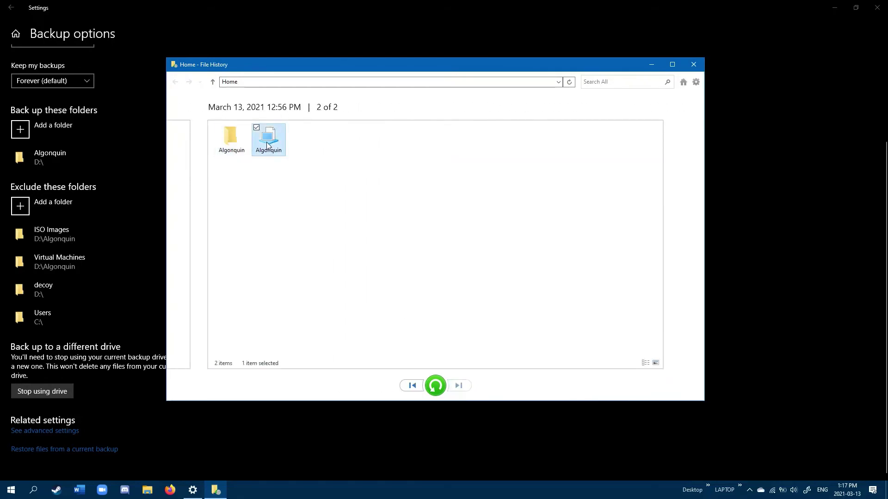
{"action": "left_click", "coordinate": [268, 195]}
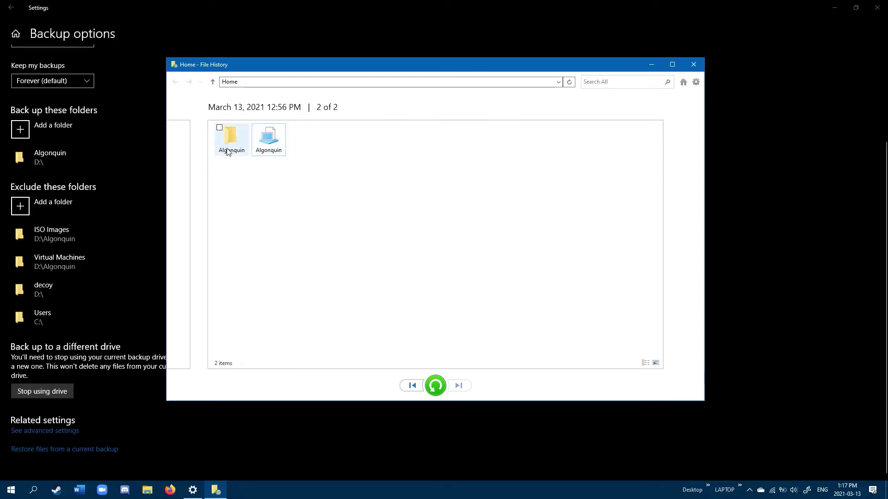
{"action": "left_click", "coordinate": [228, 144]}
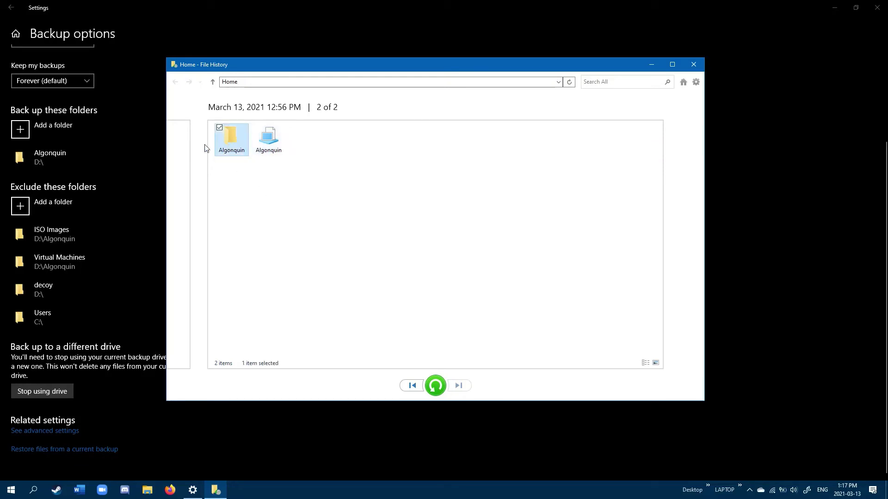
{"action": "left_click", "coordinate": [267, 143], "text": "ctrl"}
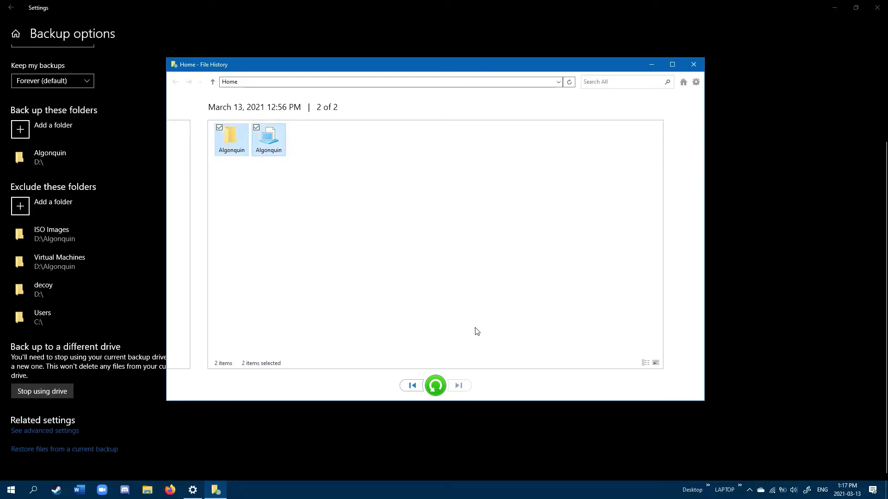